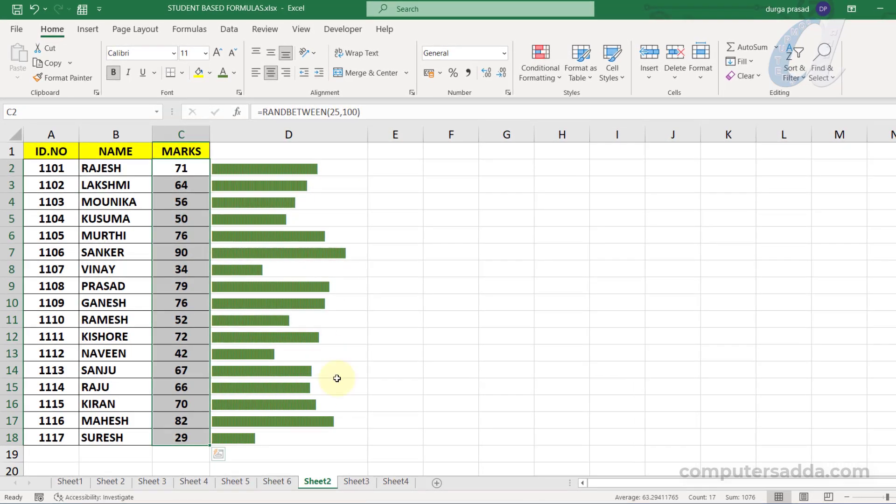
left_click(88, 29)
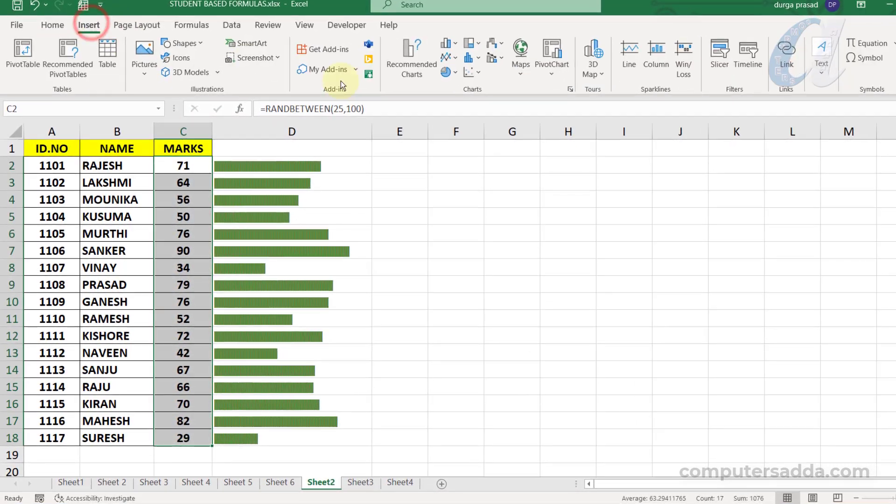
left_click(447, 43)
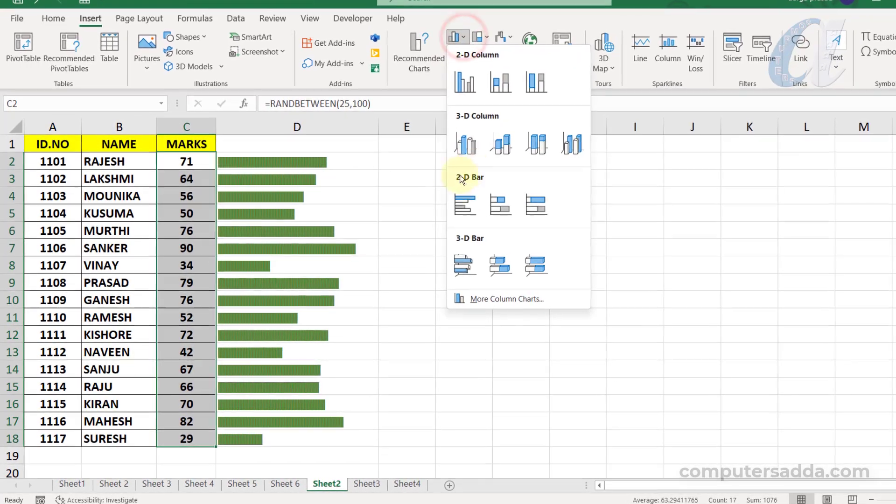
left_click(663, 208)
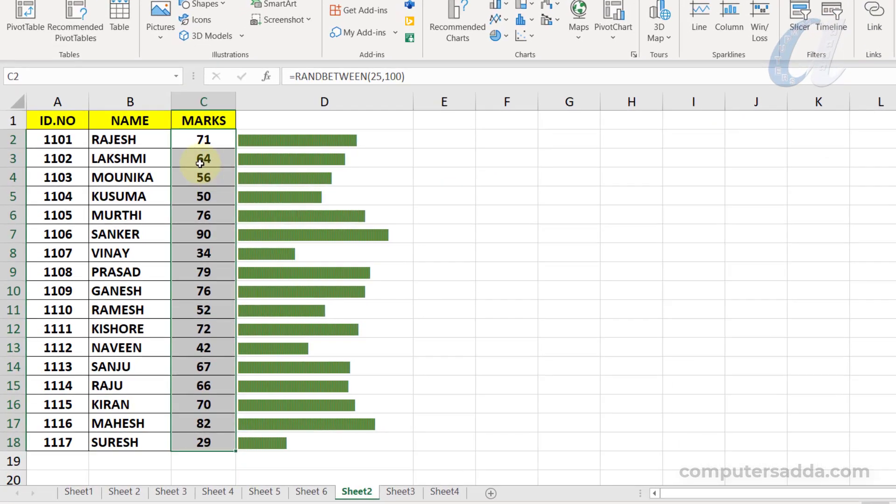
Step: Re-enter the marks formulas in C6 and C12 unchanged to check how the in-cell bars respond to recalculated marks
left_click(198, 208)
double_click(196, 213)
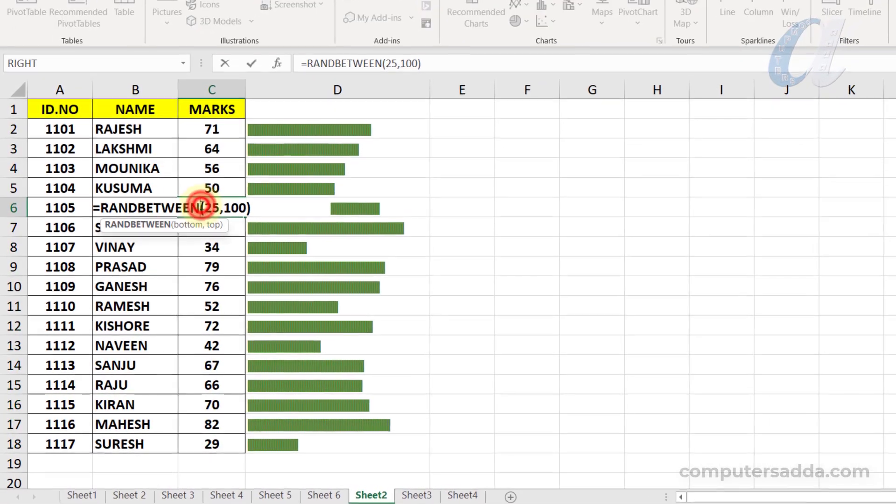
key("Return")
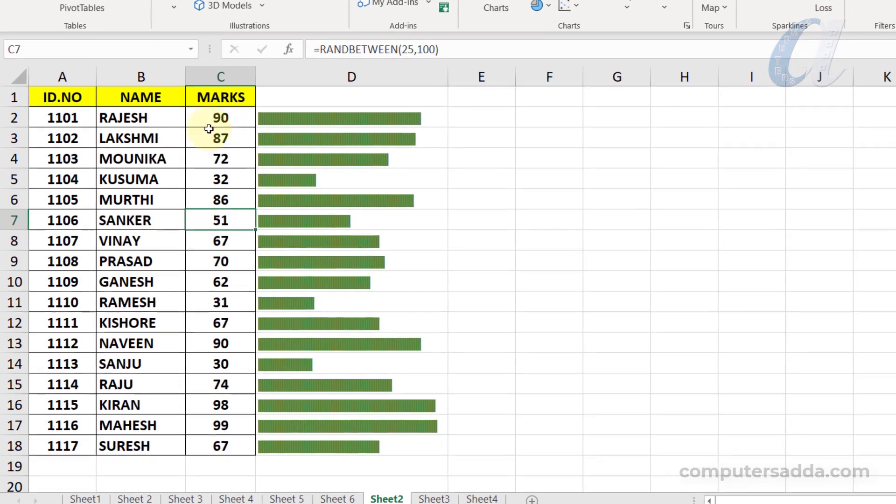
left_click(204, 323)
double_click(212, 320)
key("Return")
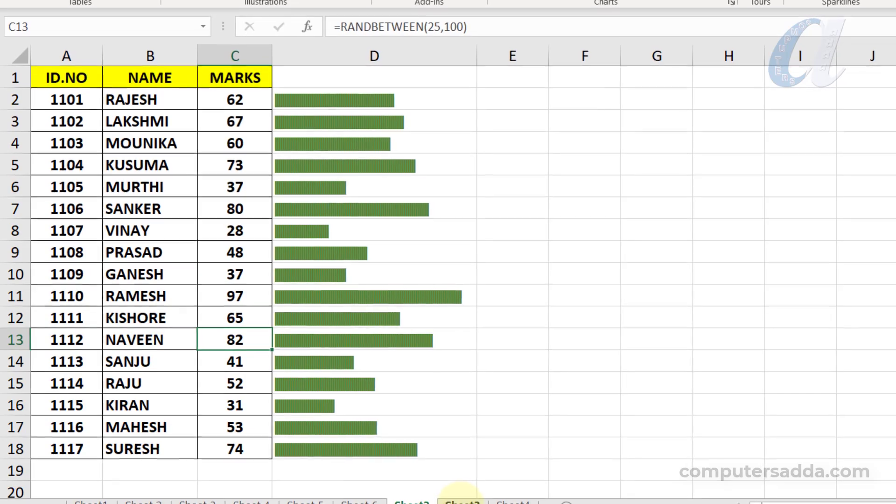
Step: Open Sheet3 and re-enter the marks formula in C6 to check how its bars respond to recalculation
left_click(462, 501)
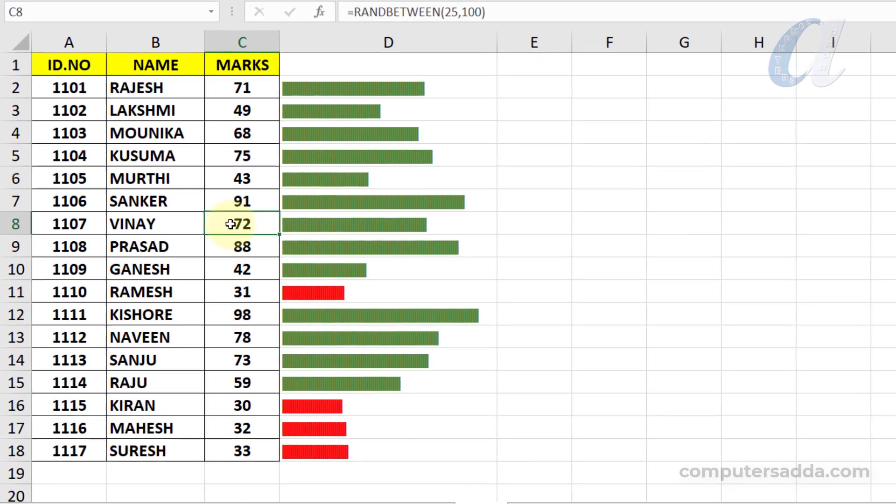
left_click(242, 178)
double_click(243, 179)
key("Return")
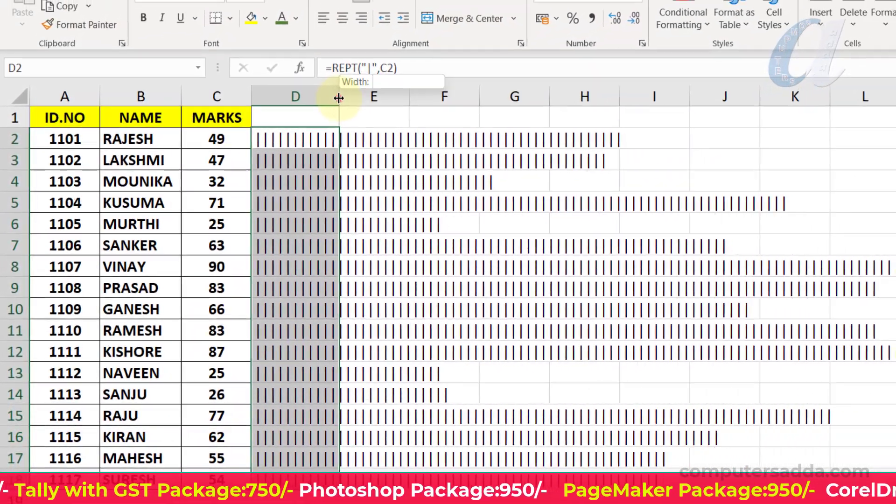
Step: Widen column D to give the repeated-character bars more room and re-enter the C4 formula to recalculate the marks
left_click_drag(339, 98, 514, 95)
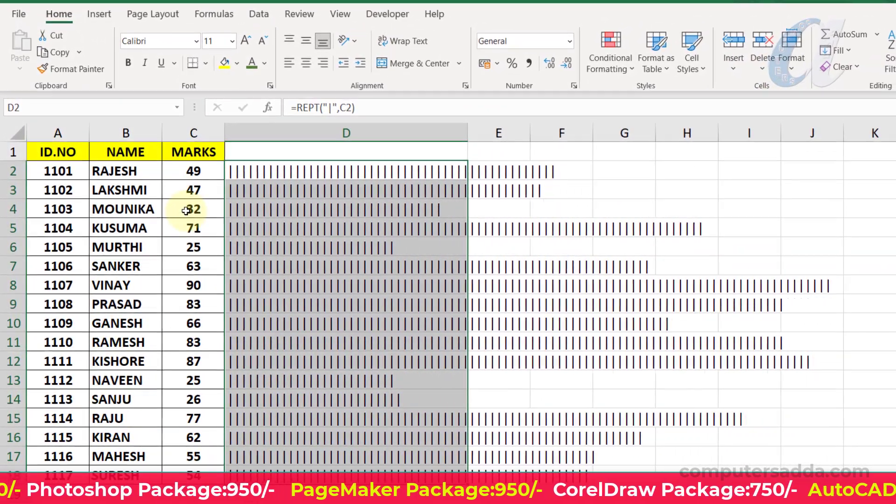
double_click(190, 207)
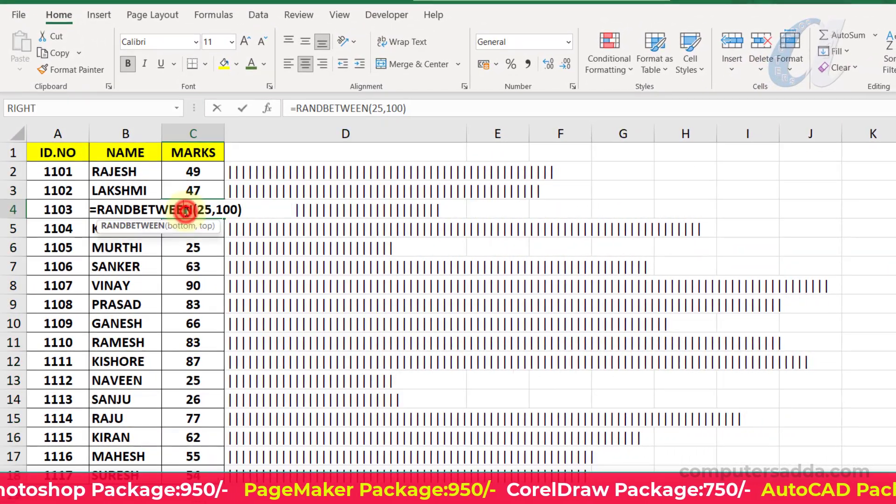
key("Return")
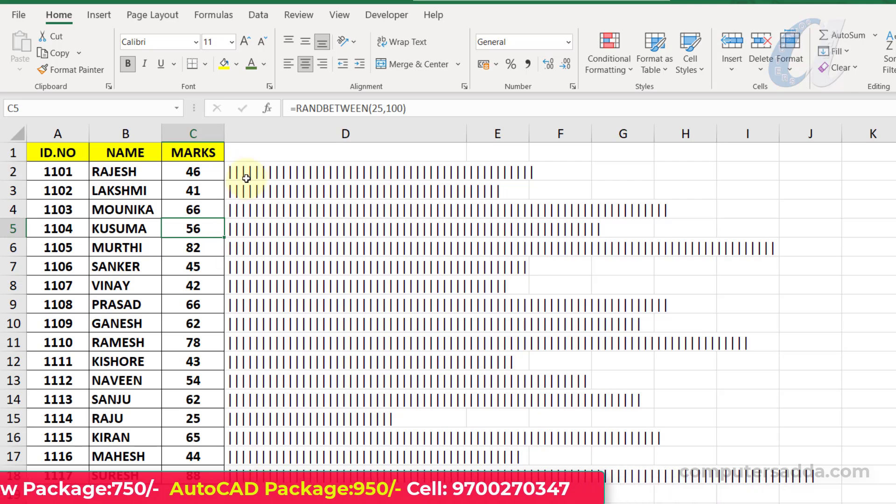
Step: Change the font of the REPT results in D2:D18 to Stencil
left_click_drag(251, 171, 235, 477)
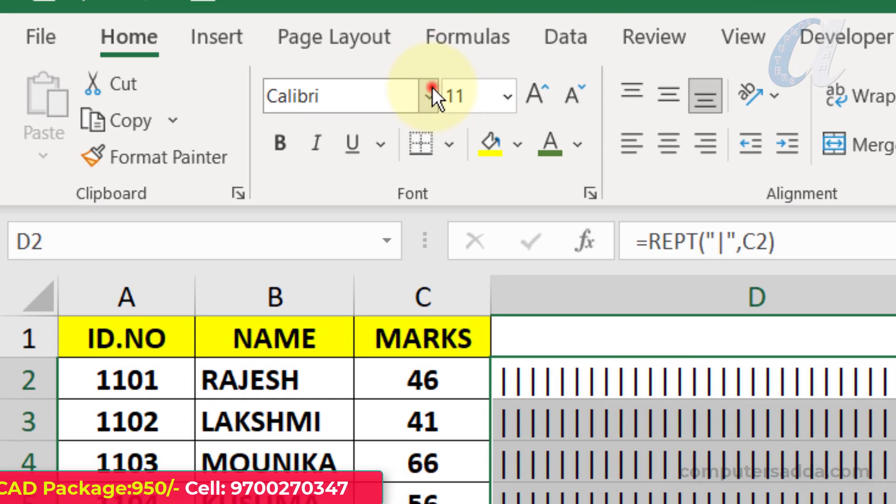
left_click(196, 42)
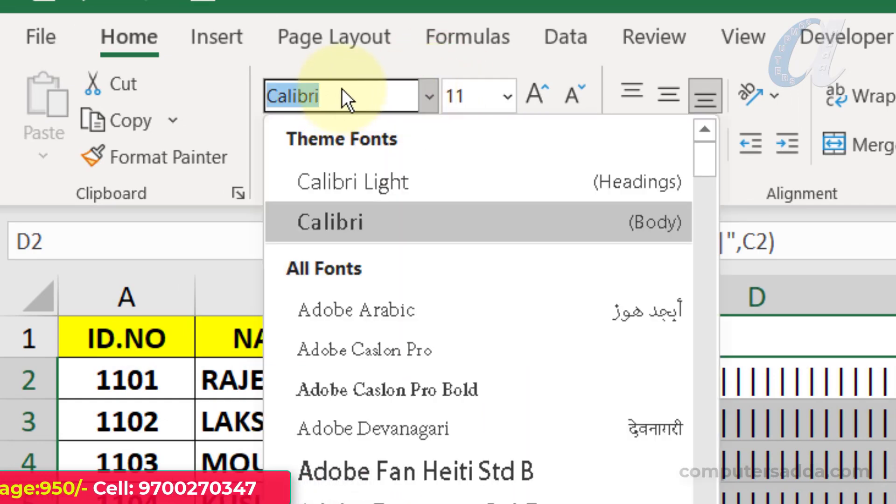
type("st")
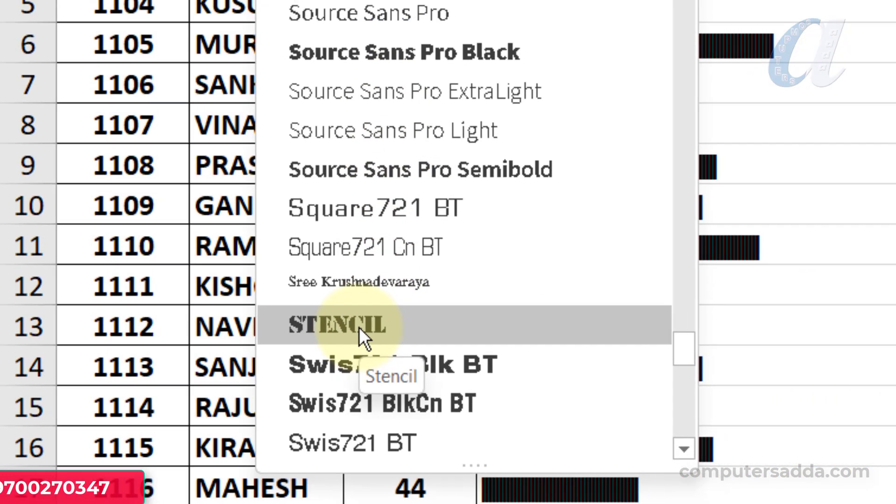
left_click(363, 441)
Step: Set the font colour of the bars in D2:D18 to the standard dark blue
left_click_drag(448, 106, 456, 501)
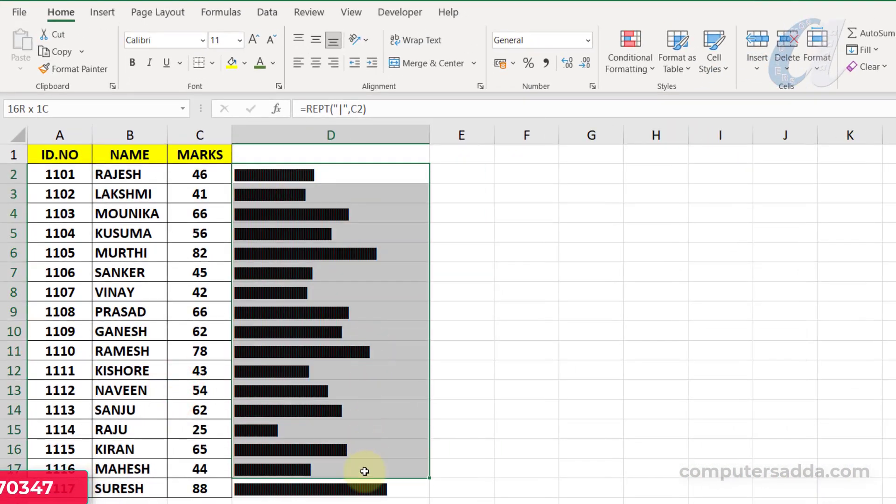
left_click_drag(364, 490, 360, 486)
key("Right")
left_click_drag(394, 173, 363, 479)
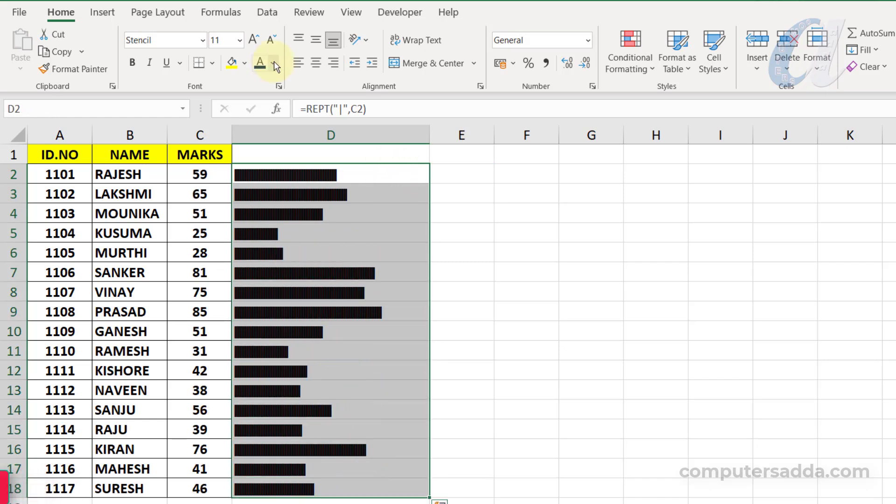
left_click(274, 63)
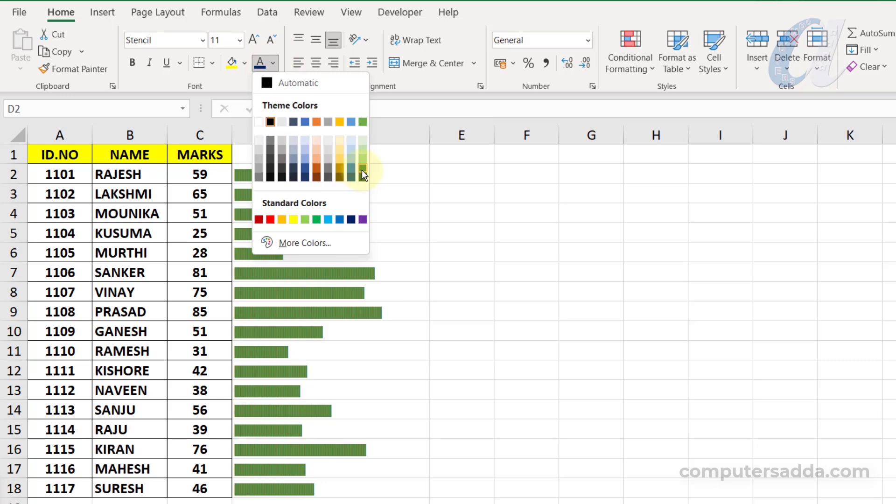
left_click(352, 220)
left_click(527, 212)
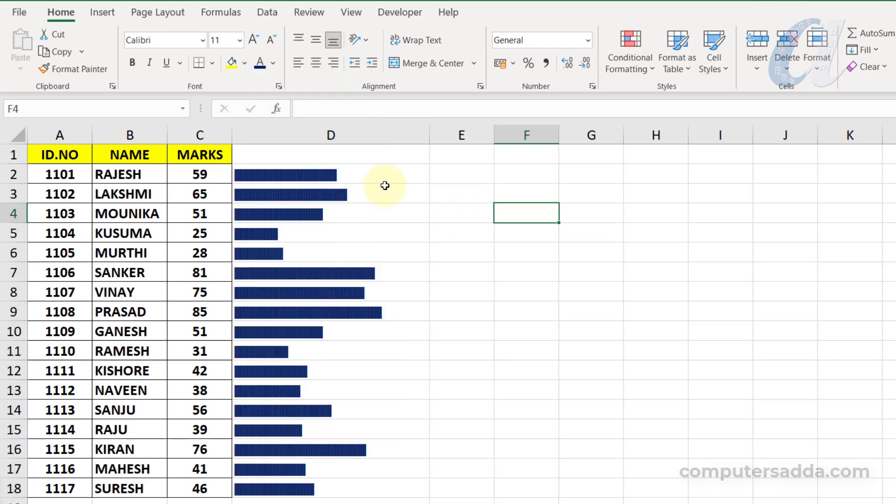
Step: Compare the marks in column C with the bars in column D, re-entering the C5 formula to recalculate them
left_click_drag(184, 174, 185, 456)
left_click_drag(405, 172, 368, 453)
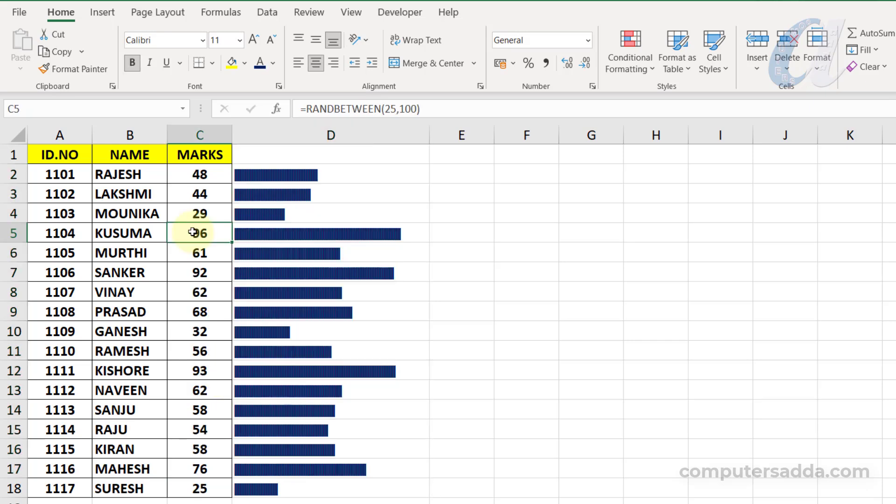
double_click(194, 233)
key("Return")
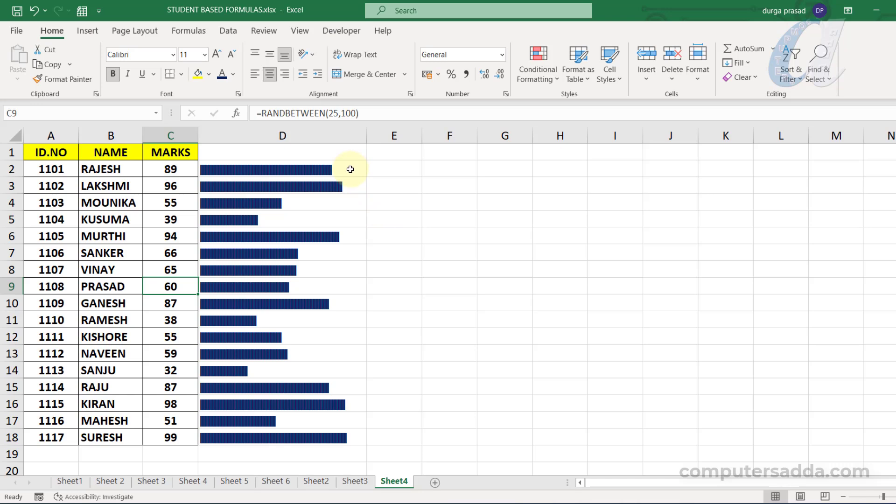
Step: Start a new conditional formatting rule for D2:D18 that uses a formula to determine which cells to format
left_click_drag(350, 169, 330, 435)
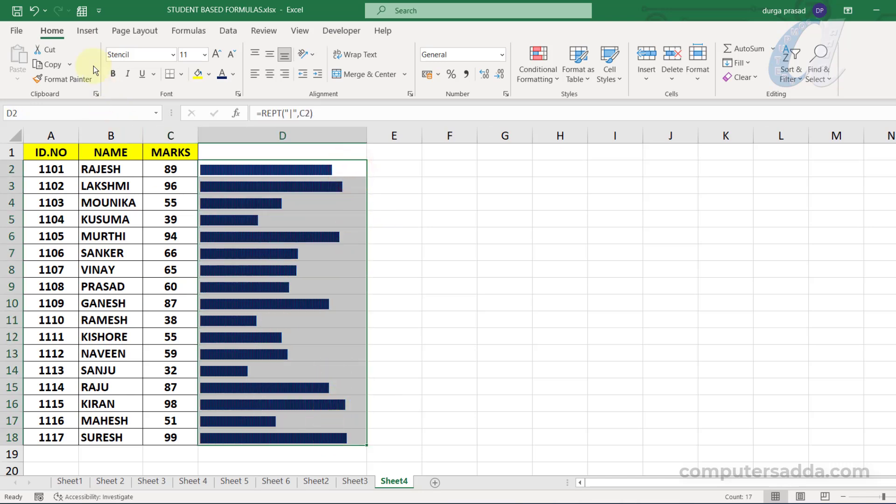
left_click(539, 78)
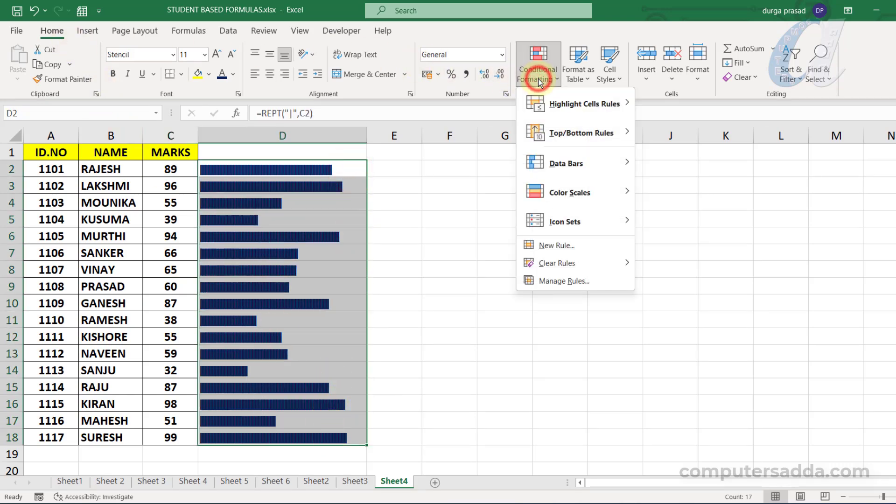
left_click(541, 244)
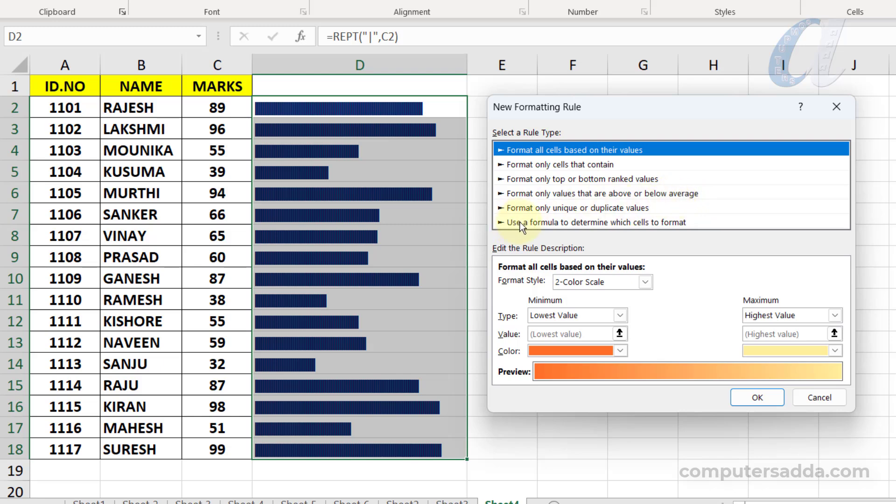
left_click(579, 224)
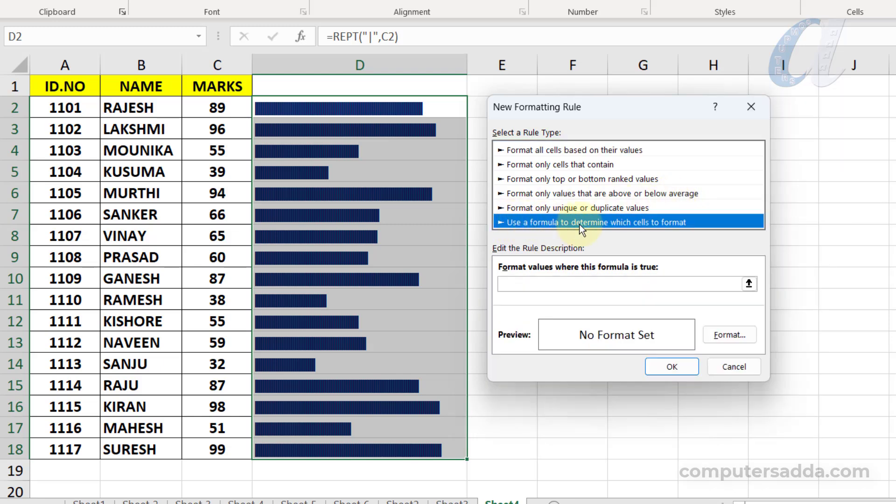
Step: Define the rule's condition as =$C2<35, keeping only the column reference absolute
left_click(519, 284)
type("=")
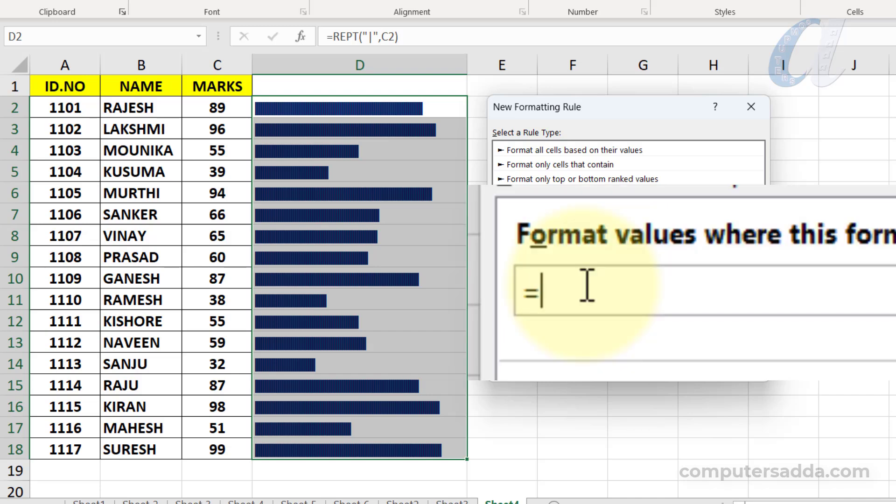
left_click(211, 108)
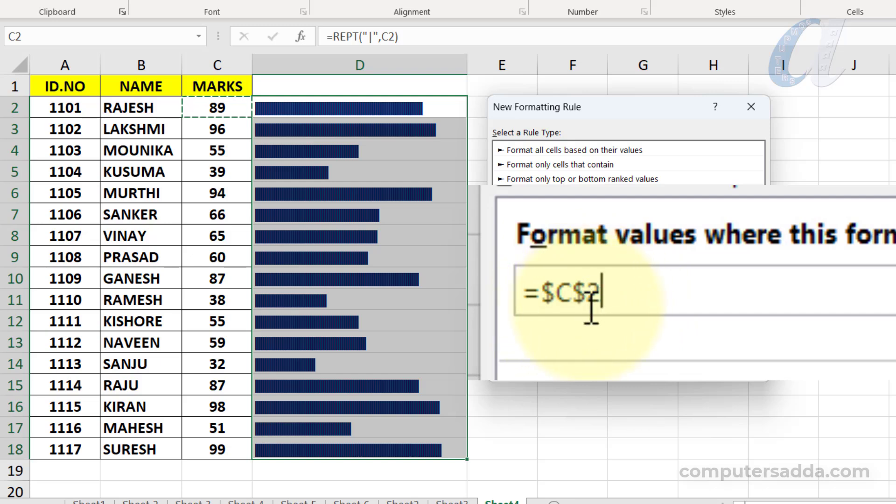
left_click(594, 290)
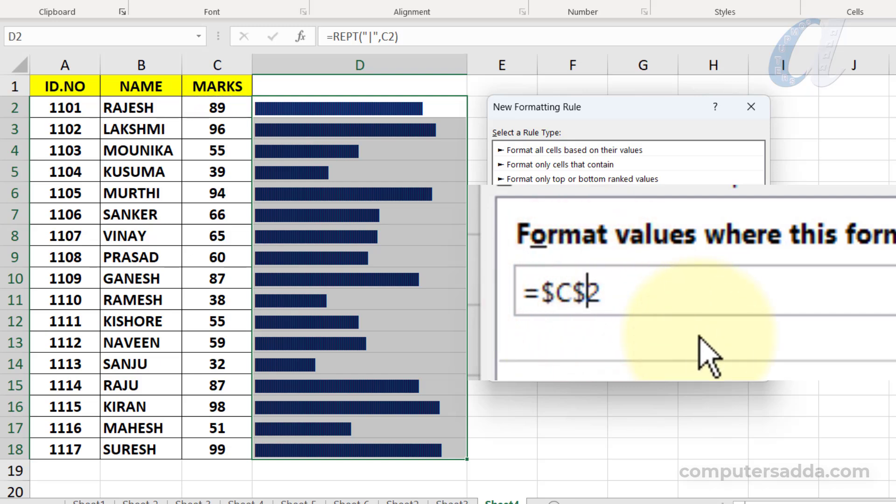
key("BackSpace")
left_click(672, 290)
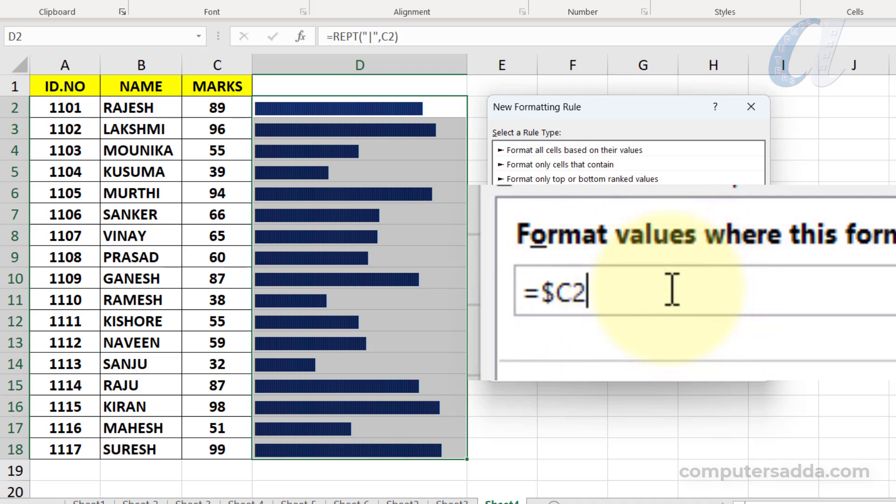
type("<35")
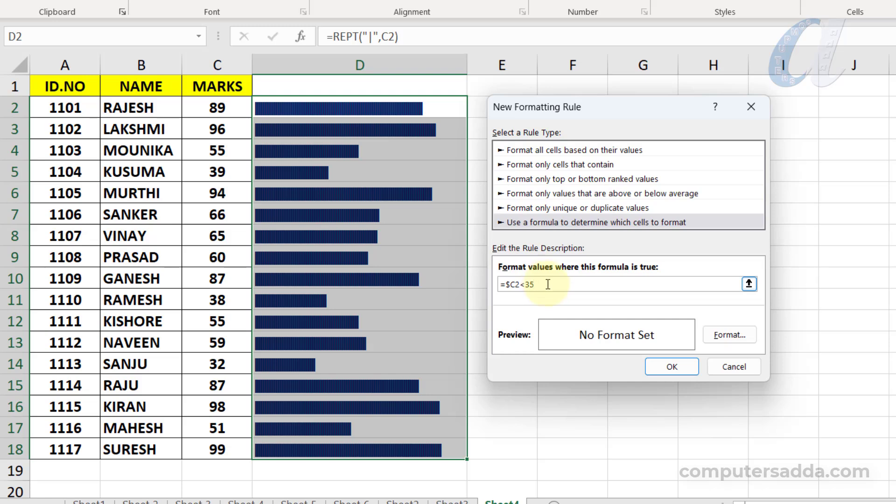
Step: Apply the rule with a red font colour and test it by re-entering the marks formula in C6
left_click(735, 335)
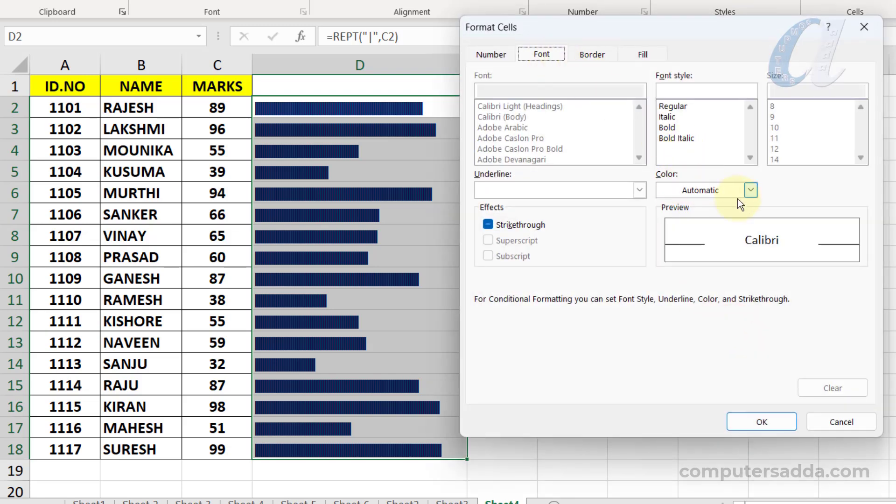
left_click(749, 189)
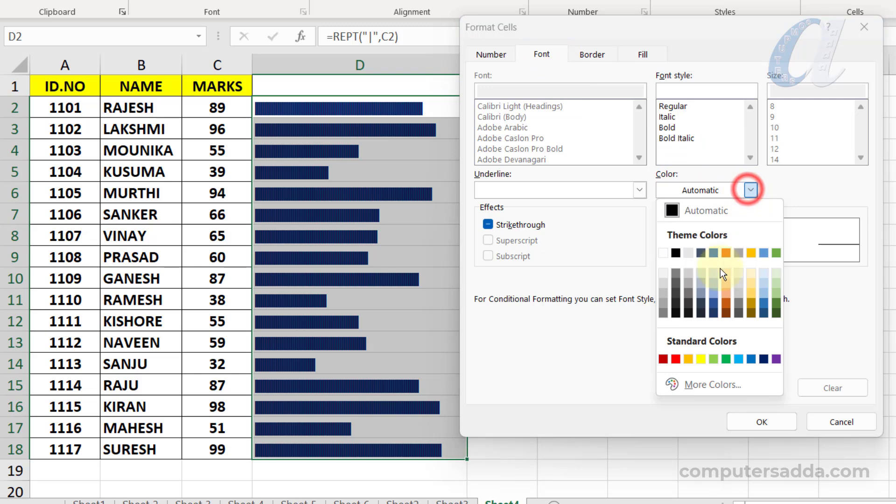
left_click(676, 361)
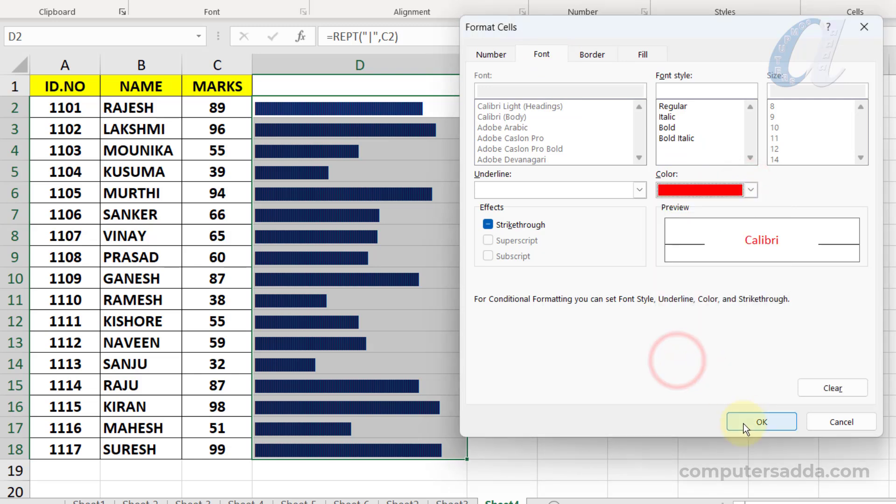
left_click(744, 424)
left_click(671, 368)
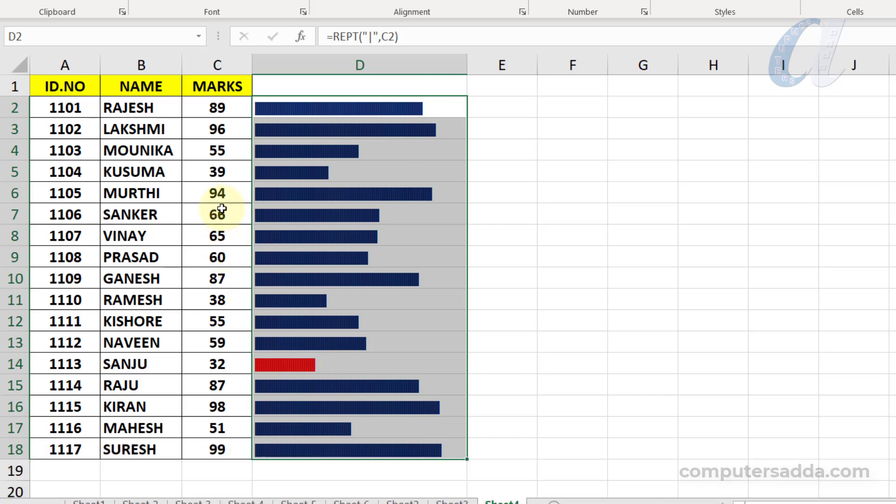
double_click(227, 193)
key("Return")
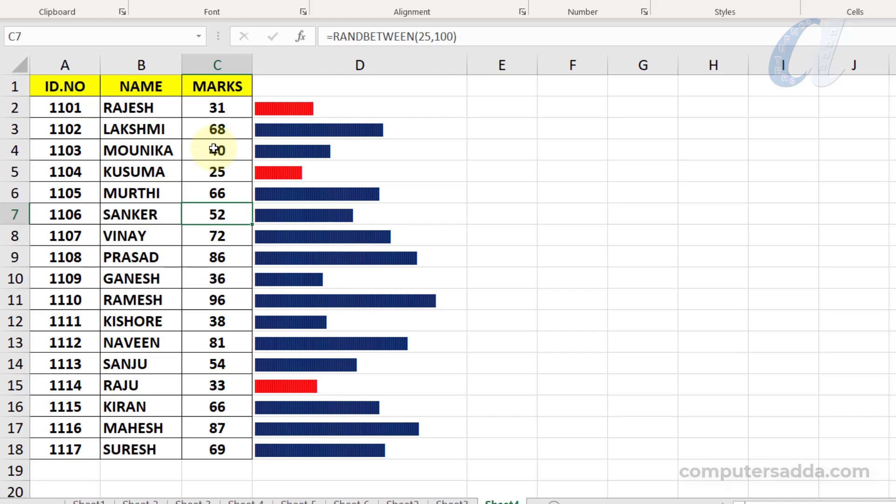
Step: Start another conditional formatting rule for D2:D18 that uses a formula to determine which cells to format
left_click_drag(386, 105, 385, 443)
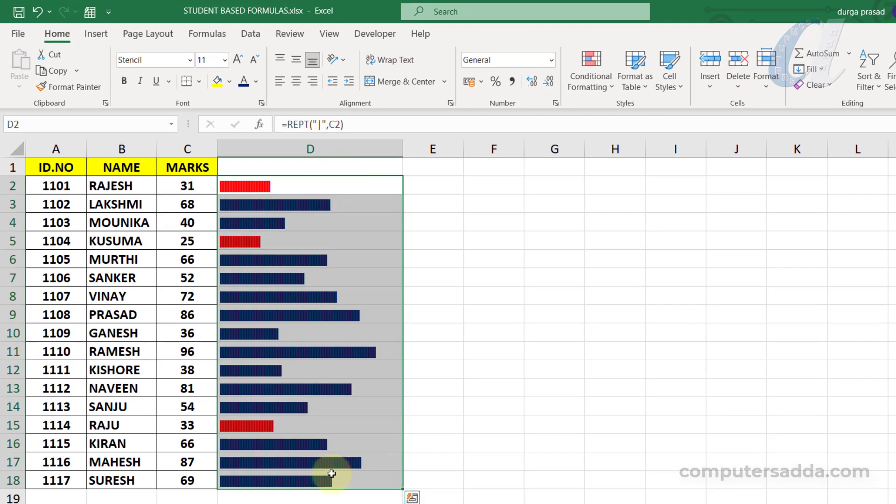
left_click(604, 86)
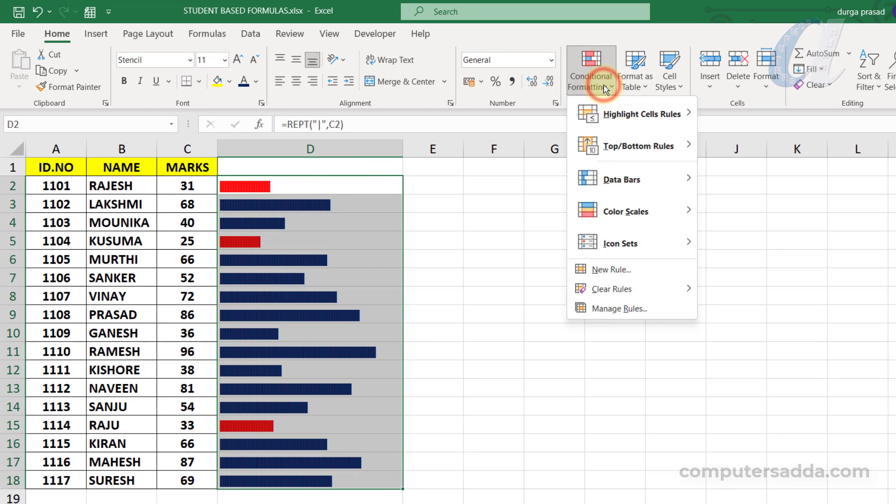
left_click(608, 269)
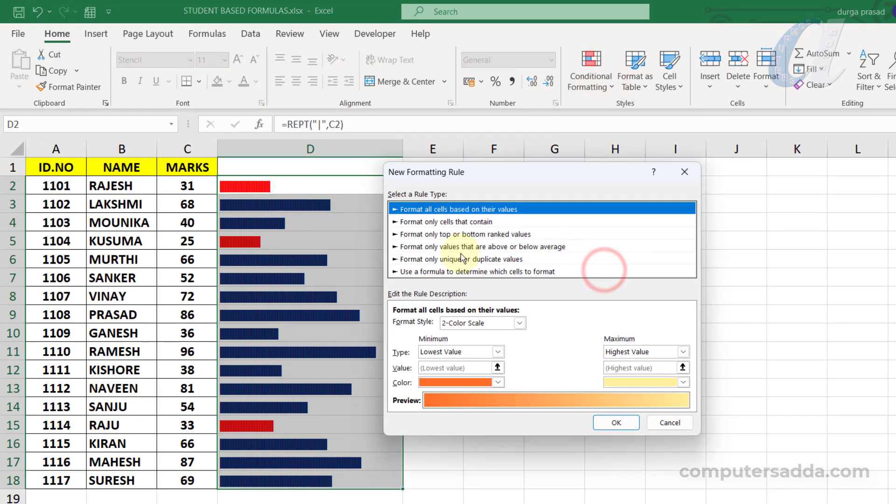
left_click(430, 271)
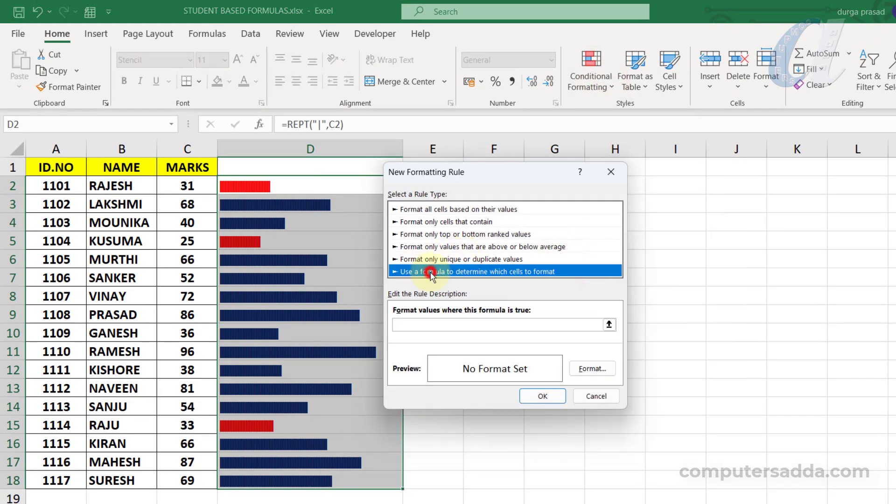
Step: Define the new rule's condition as =$C2>=80, keeping only the column reference absolute
left_click(422, 324)
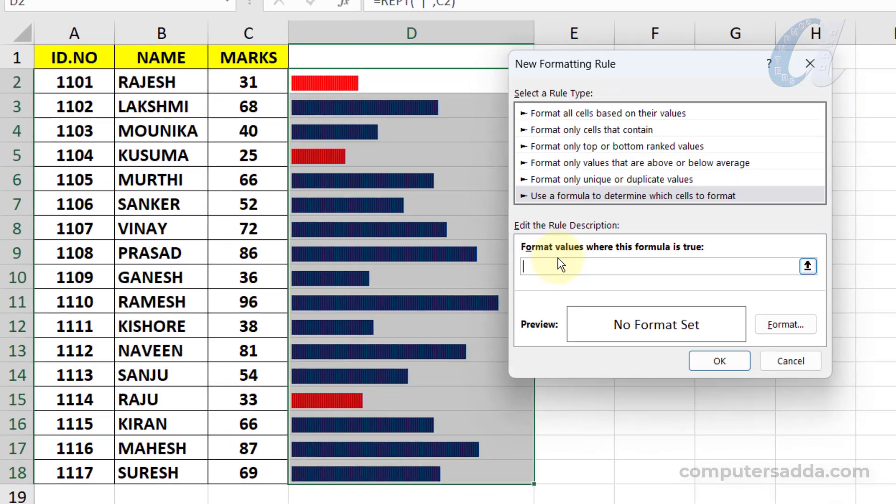
type("=")
left_click(243, 84)
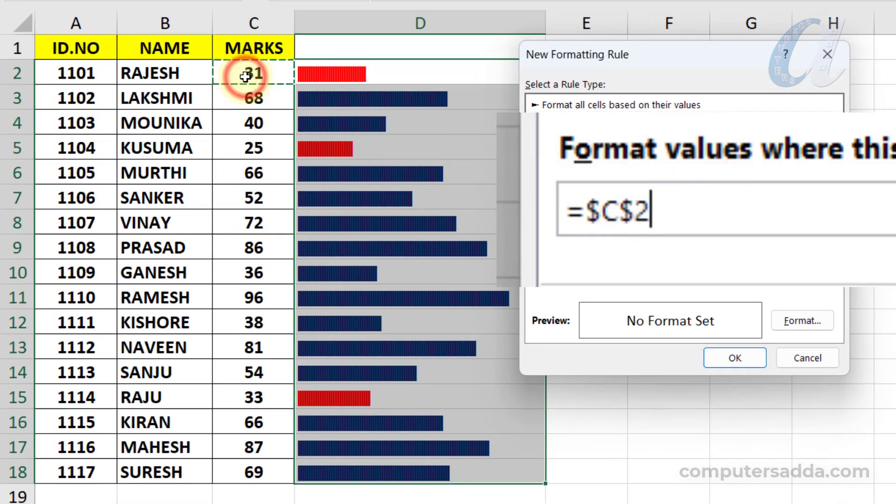
left_click(635, 214)
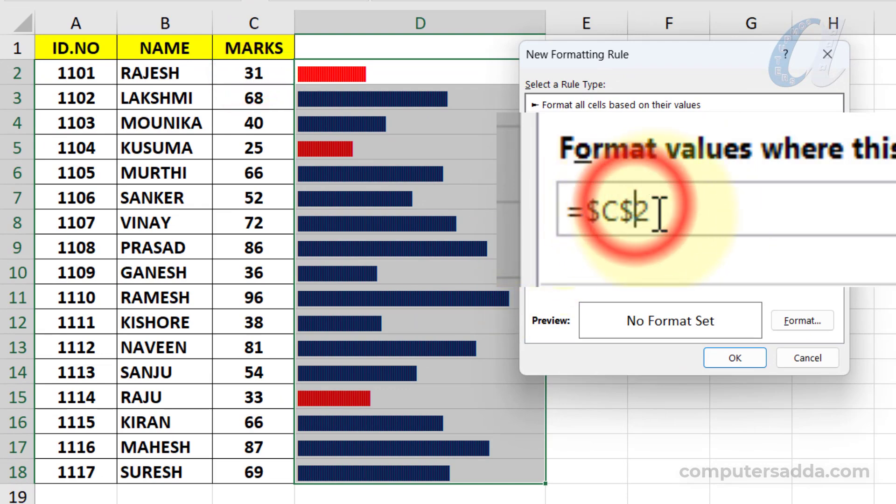
left_click(738, 206)
type(">=80")
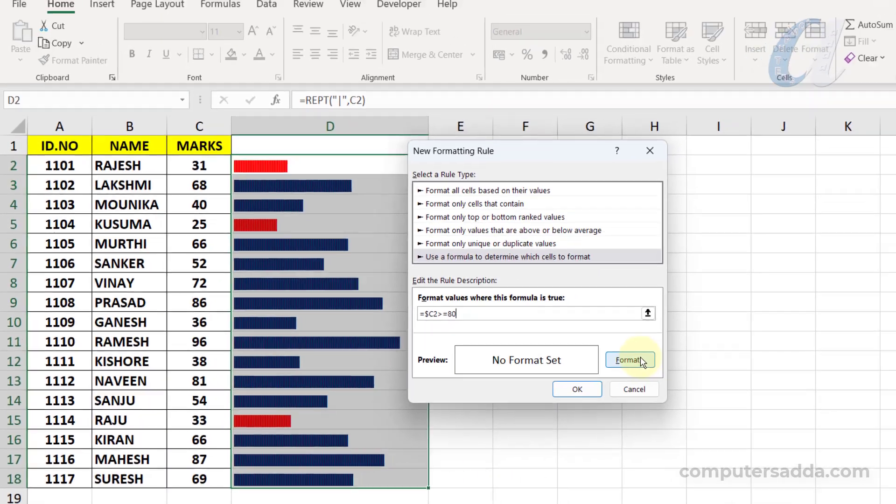
Step: Give the =$C2>=80 rule a green font colour and apply it to the bars
left_click(802, 320)
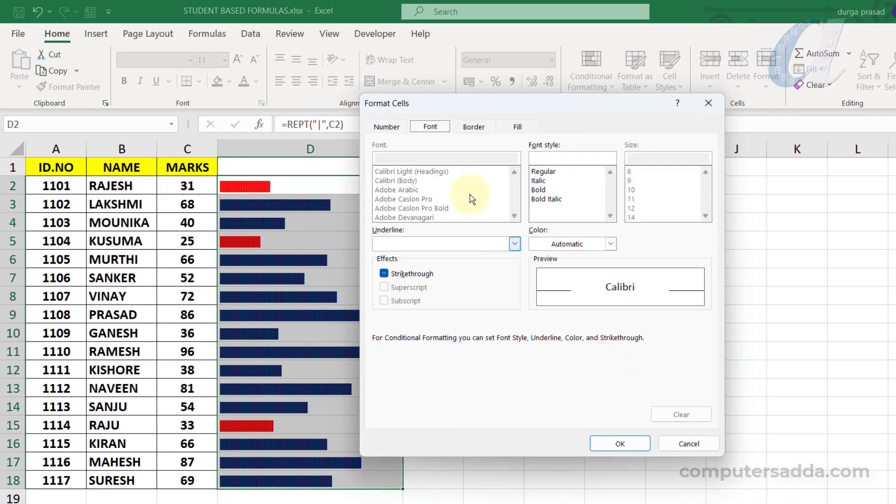
left_click(611, 244)
left_click(631, 343)
left_click(623, 444)
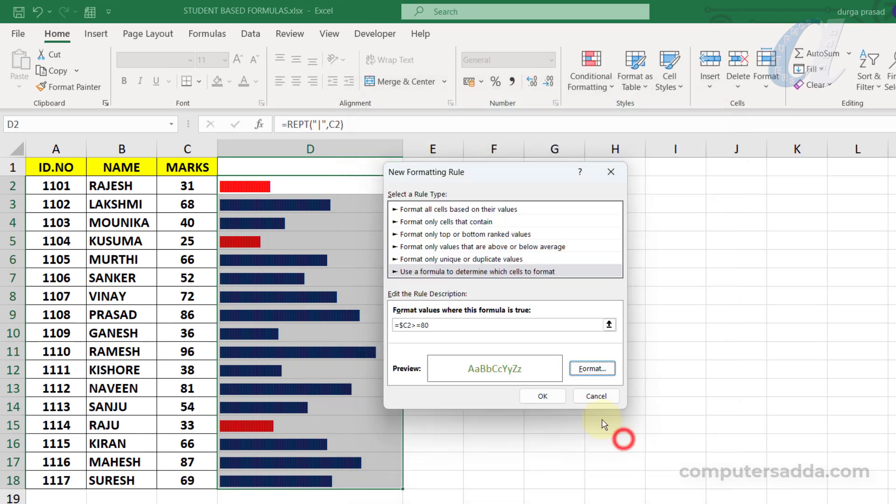
left_click(536, 395)
left_click(544, 353)
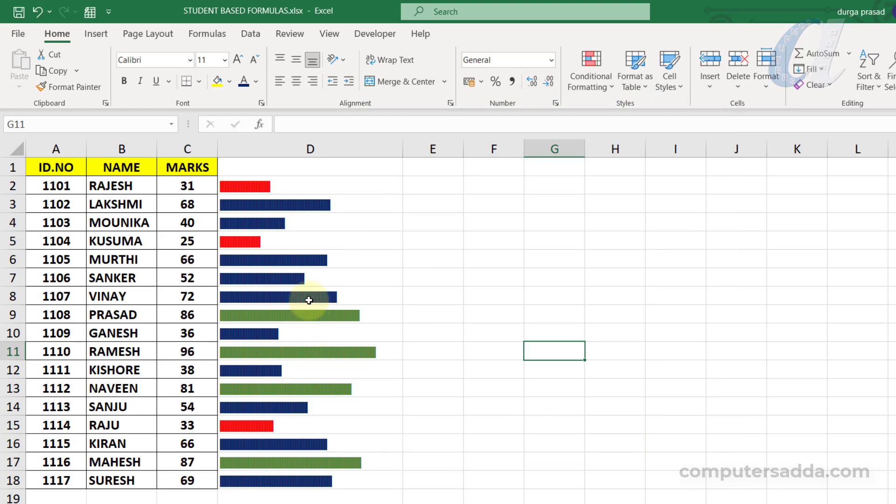
Step: Test the bar colours by re-entering the marks formula in C4 to recalculate the random marks
double_click(179, 223)
left_click(173, 243)
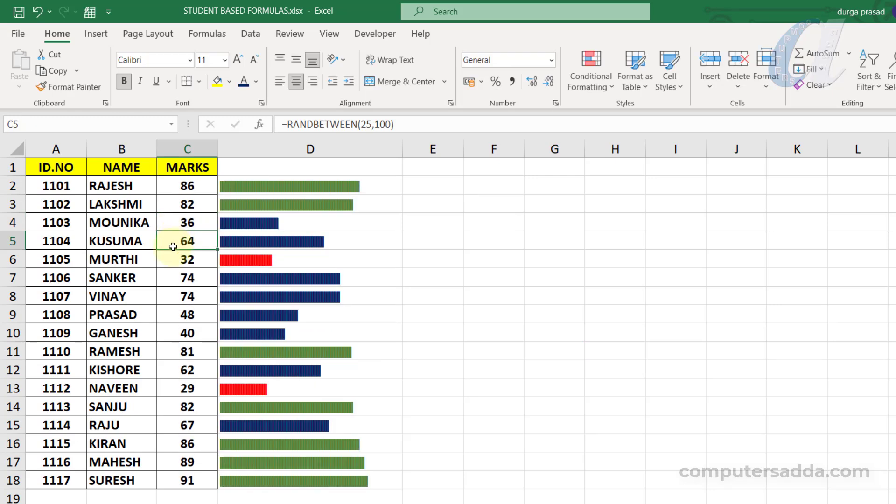
left_click(427, 296)
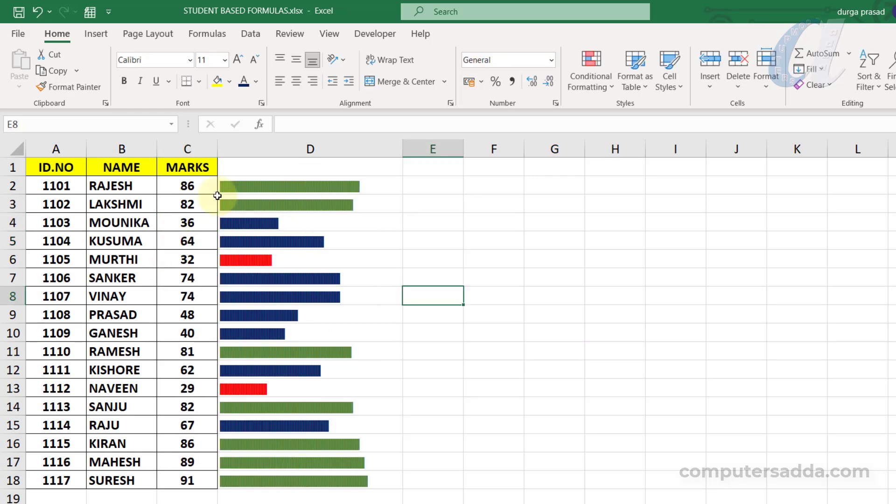